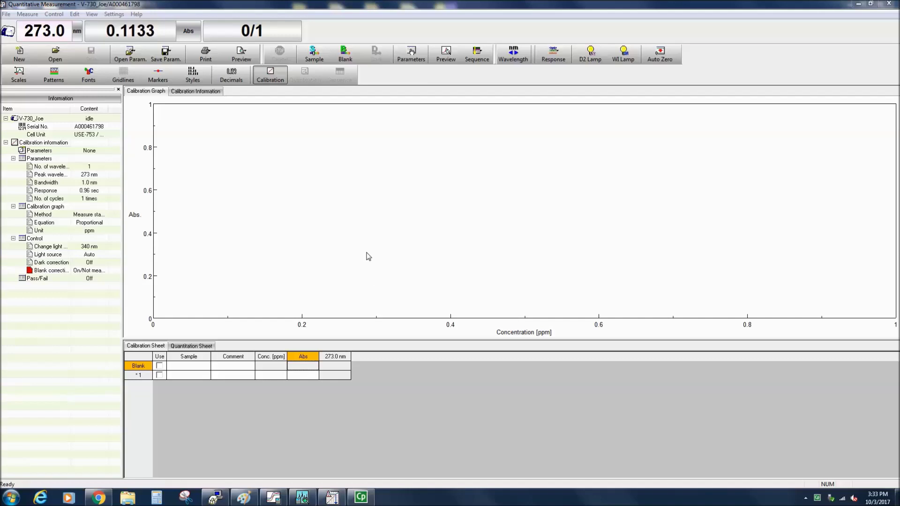
# Step: Open the Parameters Advanced dialog for the 273 nm single-wavelength measurement
pyautogui.click(417, 61)
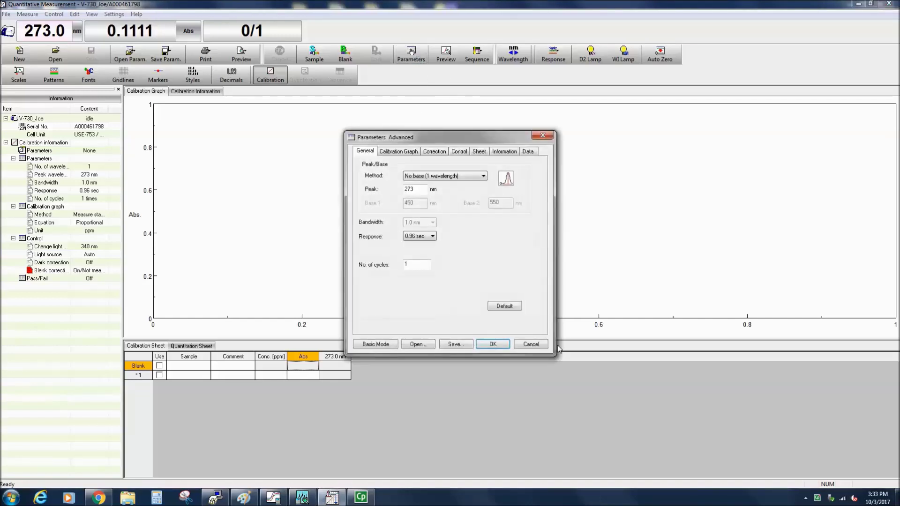
# Step: Make the Parameters Advanced dialog slightly larger
pyautogui.moveTo(553, 350); pyautogui.dragTo(567, 354)
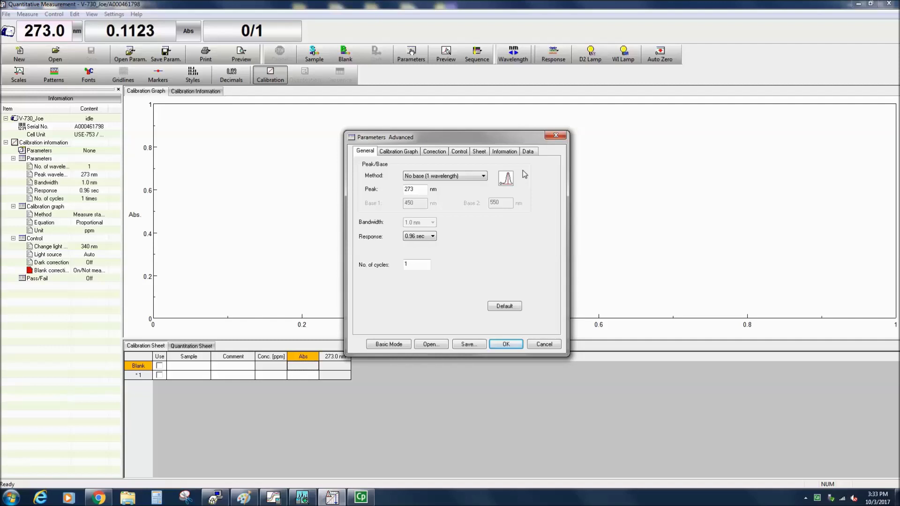
pyautogui.click(484, 177)
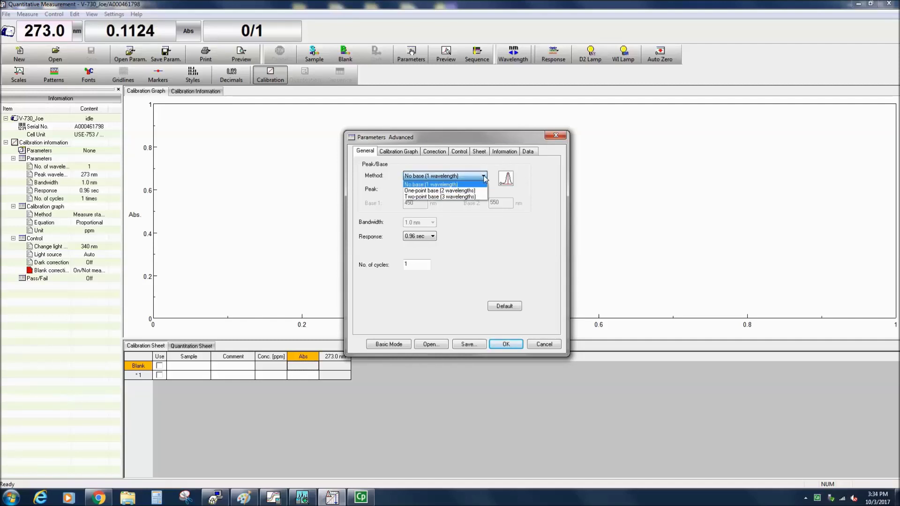
pyautogui.click(477, 190)
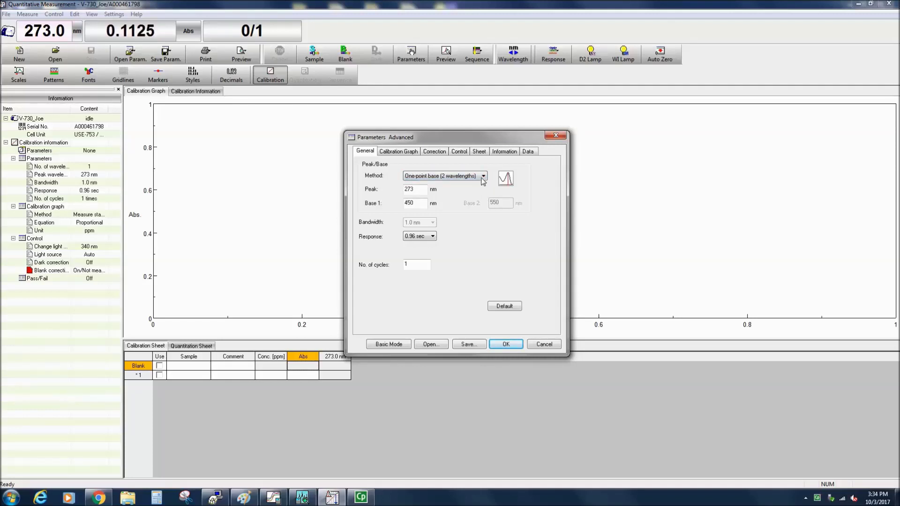
pyautogui.click(483, 177)
pyautogui.click(479, 197)
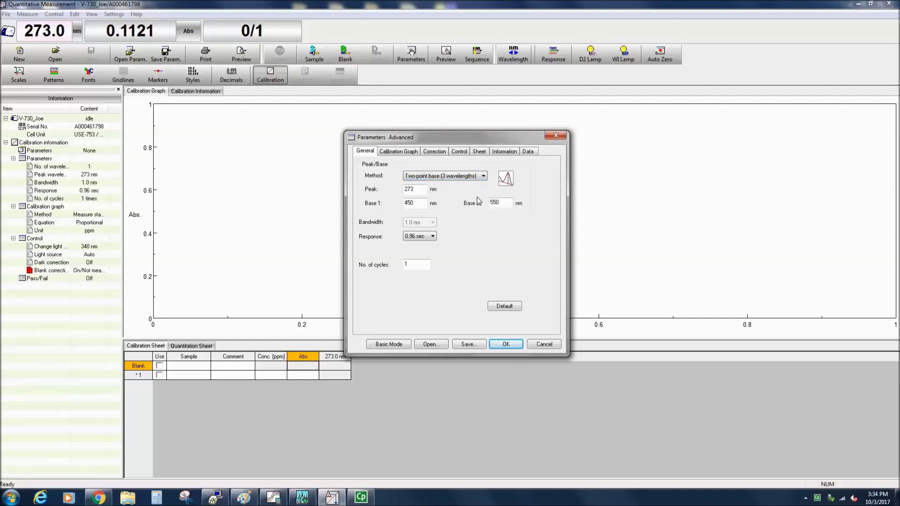
pyautogui.click(482, 177)
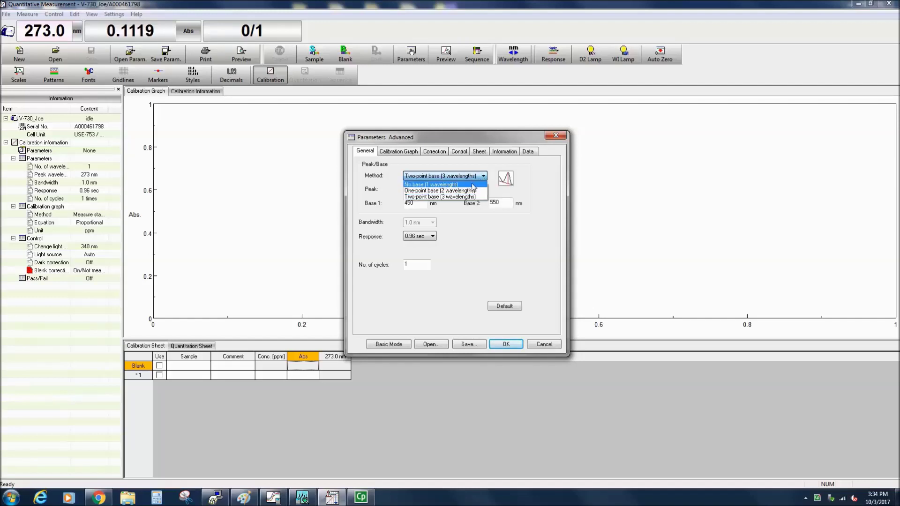
pyautogui.click(473, 184)
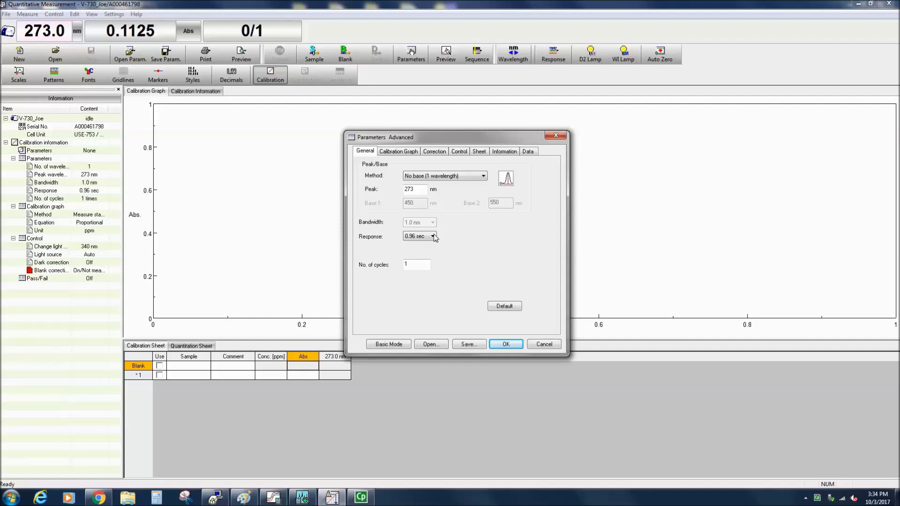
pyautogui.click(433, 236)
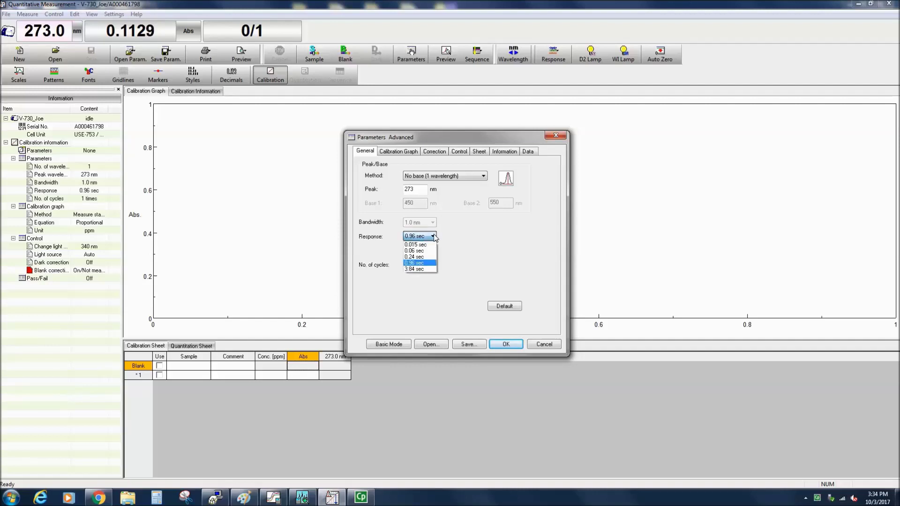
# Step: Keep the 0.96 sec response and bring up the Calibration Graph equation choices
pyautogui.click(433, 237)
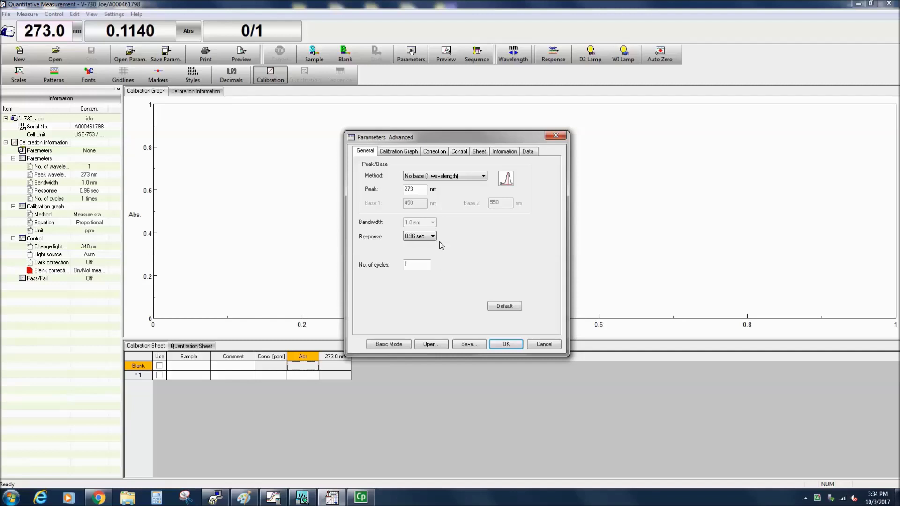
pyautogui.click(417, 152)
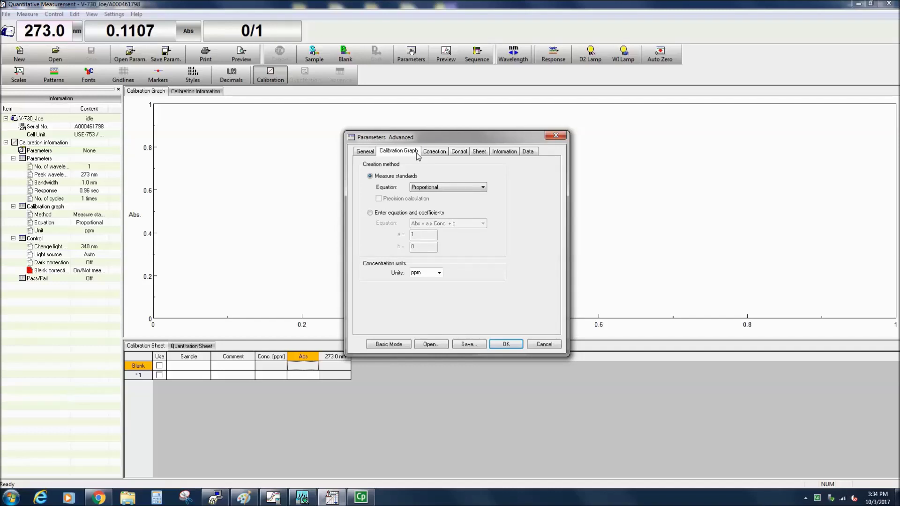
pyautogui.click(484, 188)
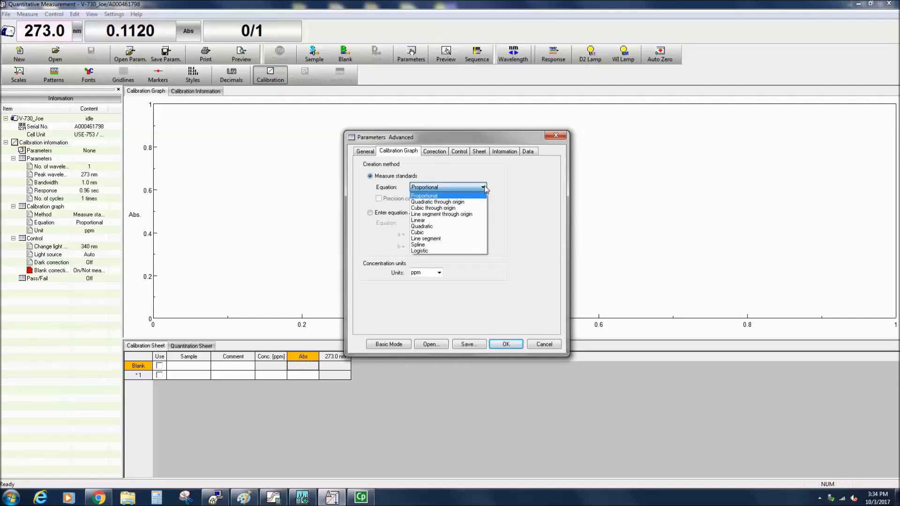
# Step: Set the calibration equation to Linear, then switch to entered coefficients (Abs = a x Conc. + b)
pyautogui.click(480, 219)
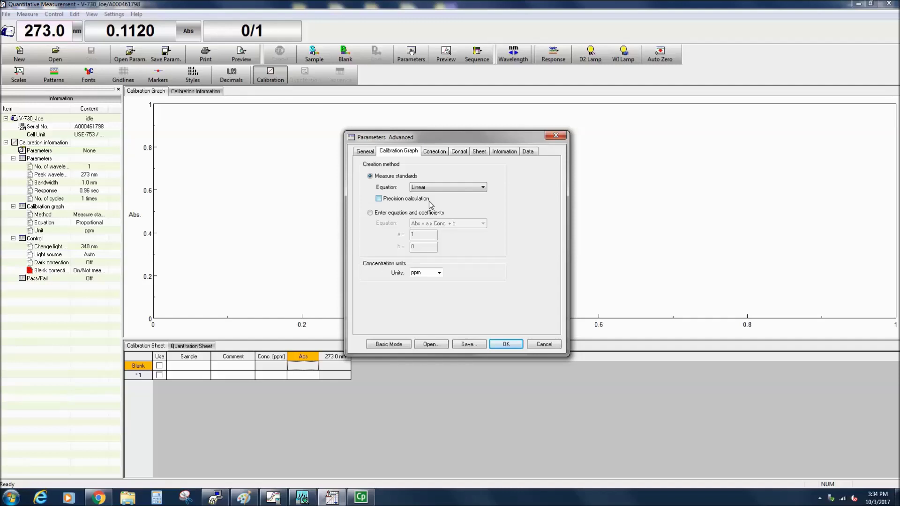
pyautogui.click(370, 213)
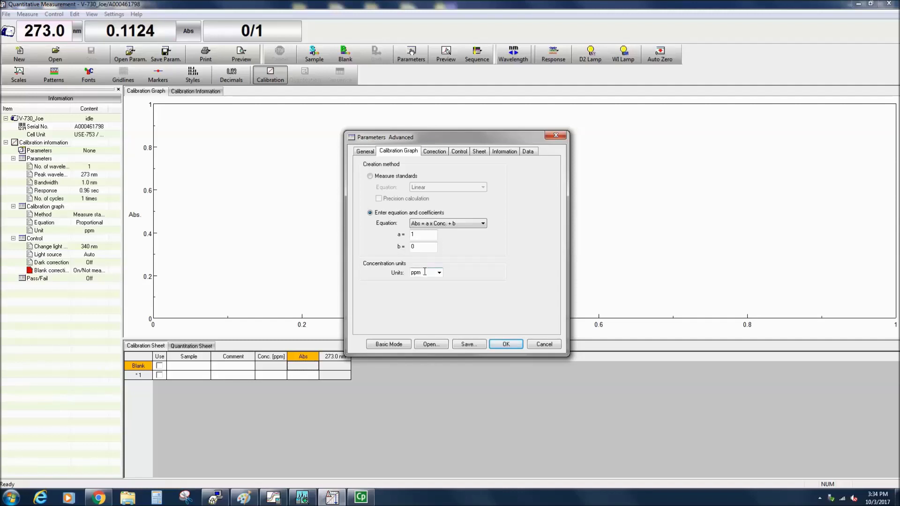
# Step: Set the concentration units to mg/mL and return to calibrating from measured standards
pyautogui.click(439, 274)
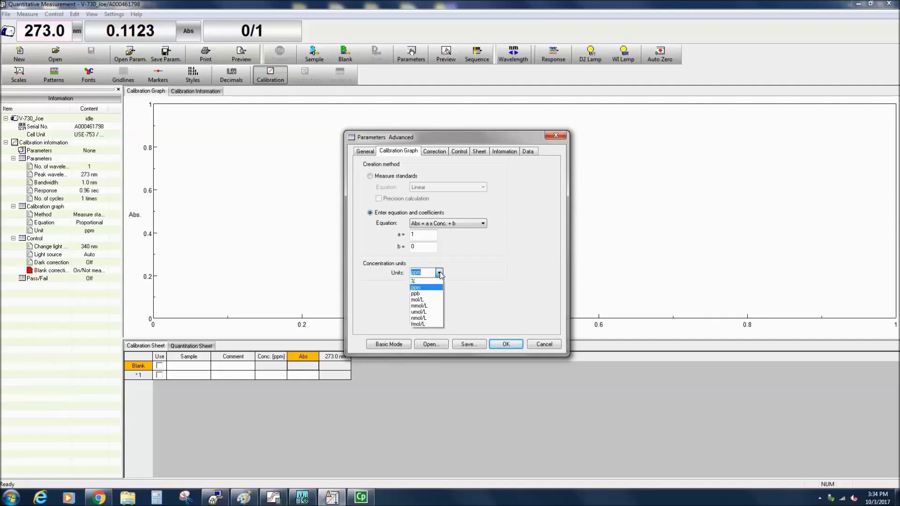
pyautogui.click(441, 273)
pyautogui.write('mg/mL')
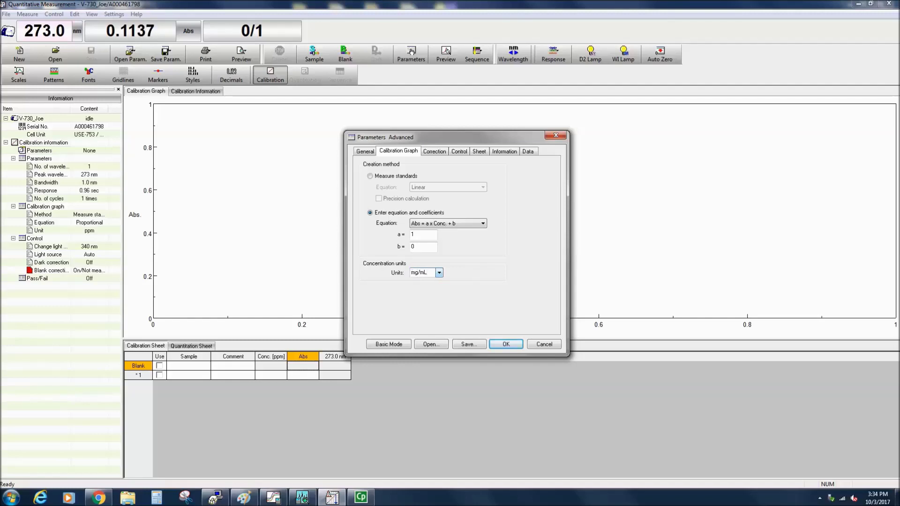
pyautogui.click(370, 176)
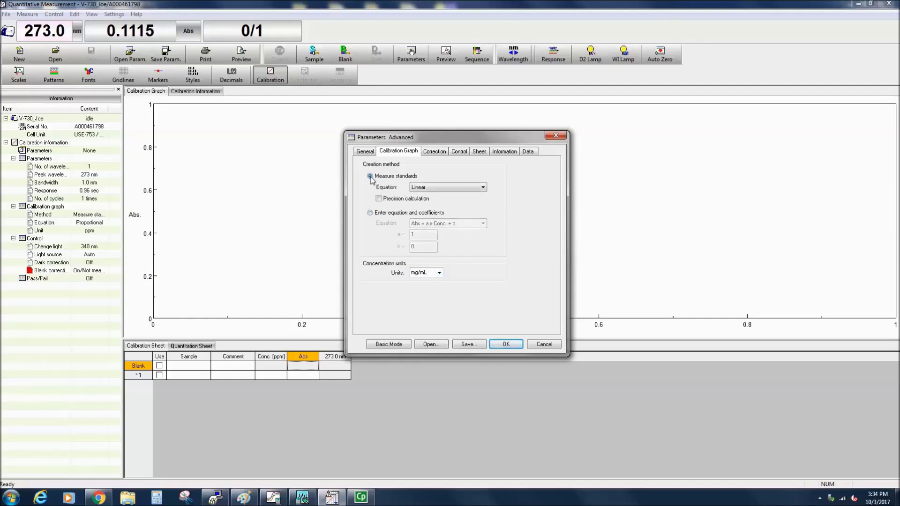
pyautogui.click(439, 154)
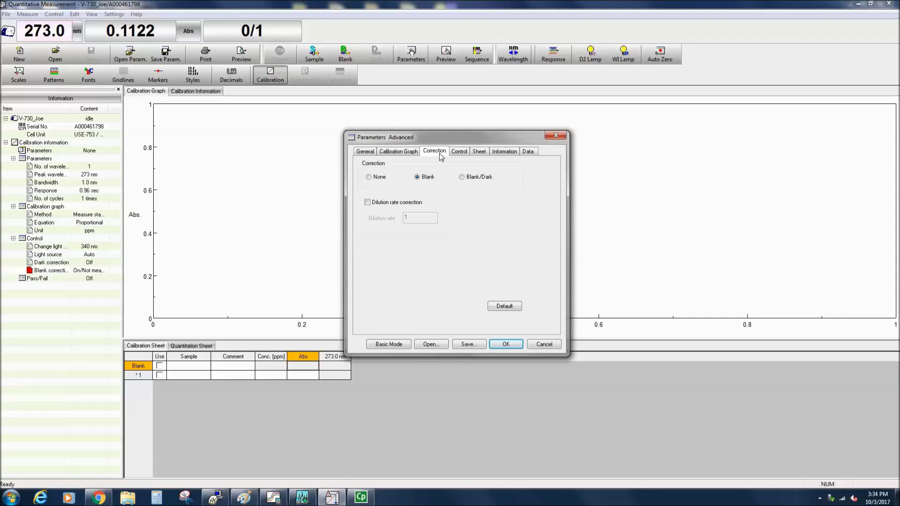
# Step: Check the Blank correction settings with dilution correction off, then move to instrument control
pyautogui.click(465, 153)
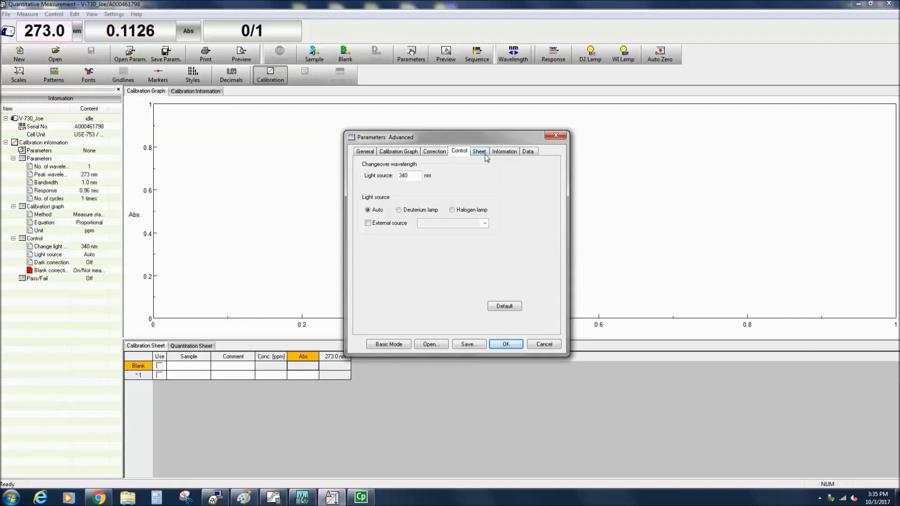
# Step: Review the 340 nm automatic light-source settings and move to the quantitation sheet columns
pyautogui.click(479, 152)
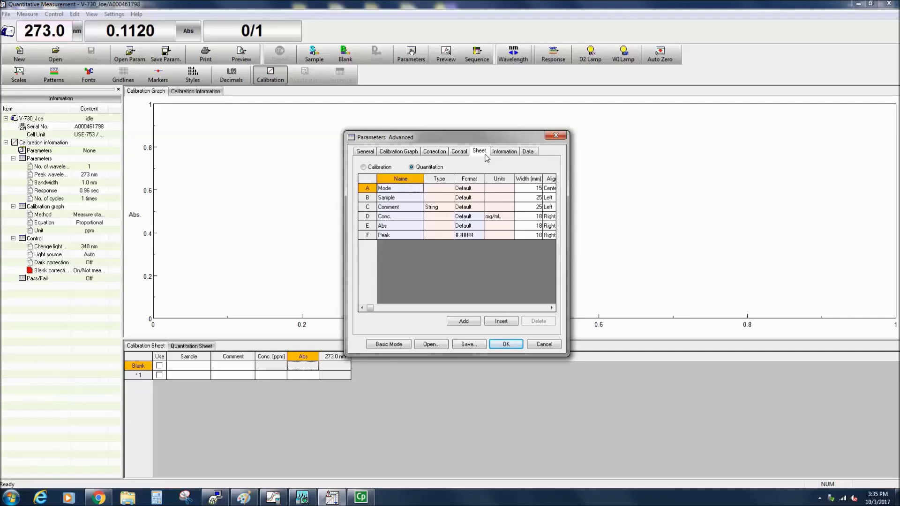
# Step: Show the Information page with Method, Description, Comment, User, Division and Company fields
pyautogui.click(517, 155)
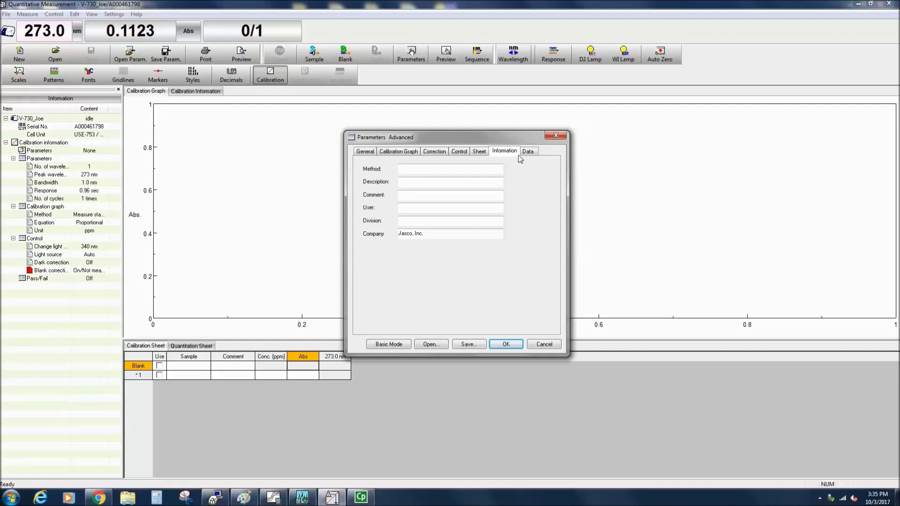
# Step: Review the data-saving and sequence options, then apply the Linear mg/mL parameters
pyautogui.click(536, 154)
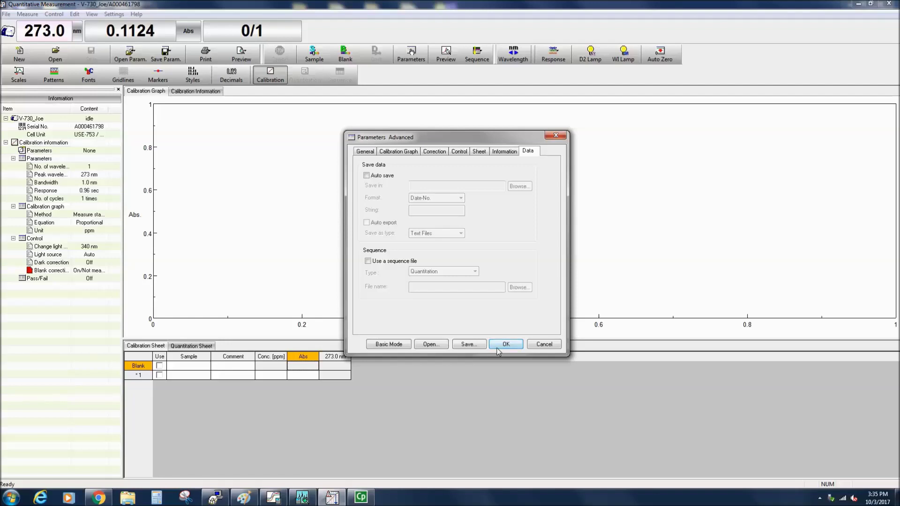
pyautogui.click(497, 347)
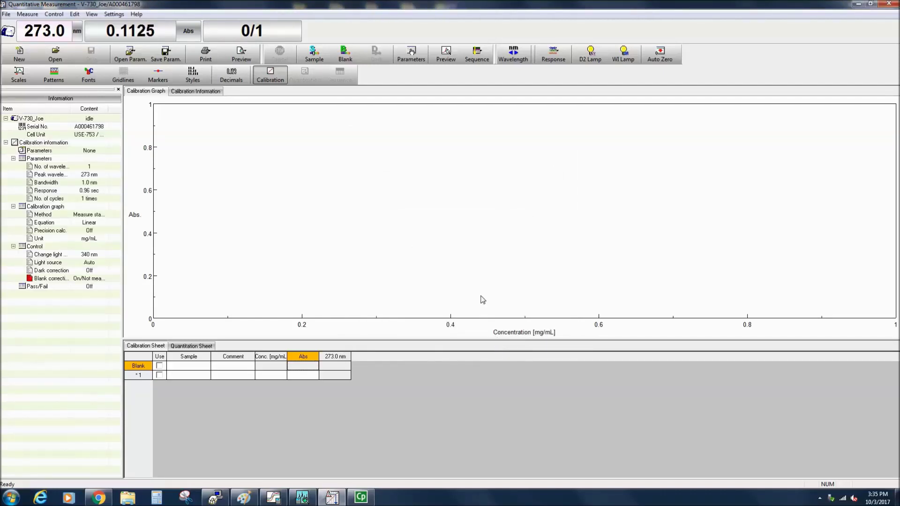
# Step: Measure the blank, recording 0.1129 Abs at 273.0 nm
pyautogui.click(349, 58)
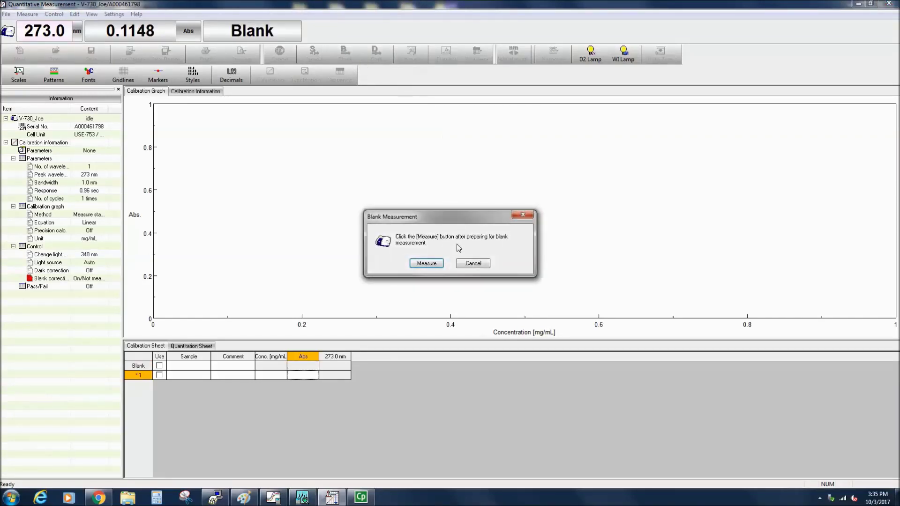
pyautogui.click(439, 265)
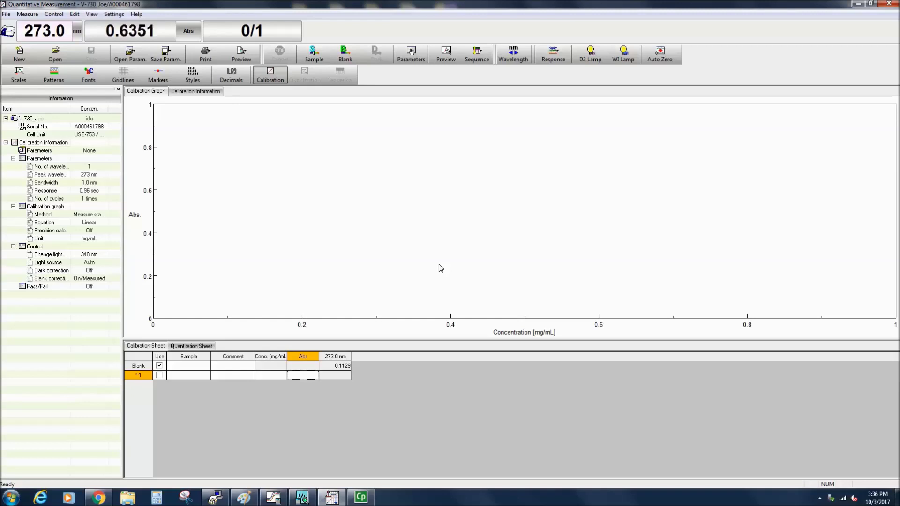
# Step: Measure standard 1 (Abs 0.6335) and set its concentration to 0.01 mg/mL
pyautogui.click(315, 54)
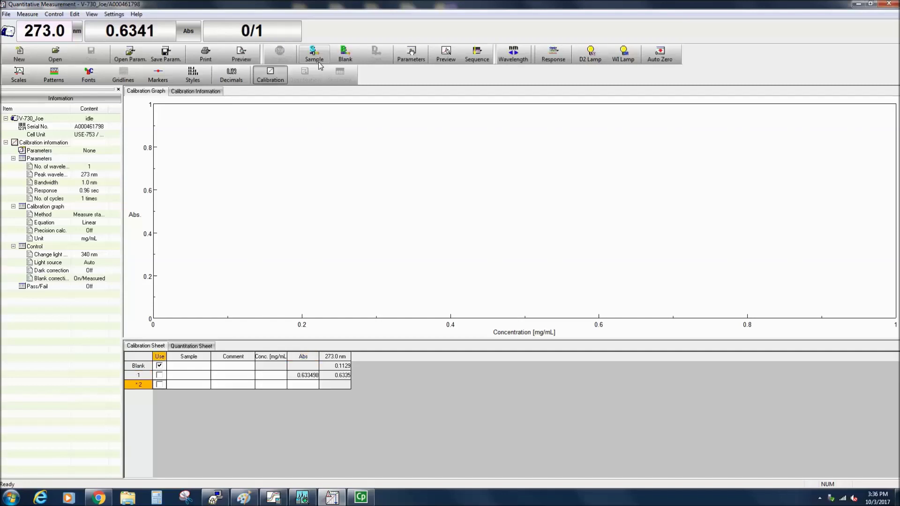
pyautogui.click(270, 376)
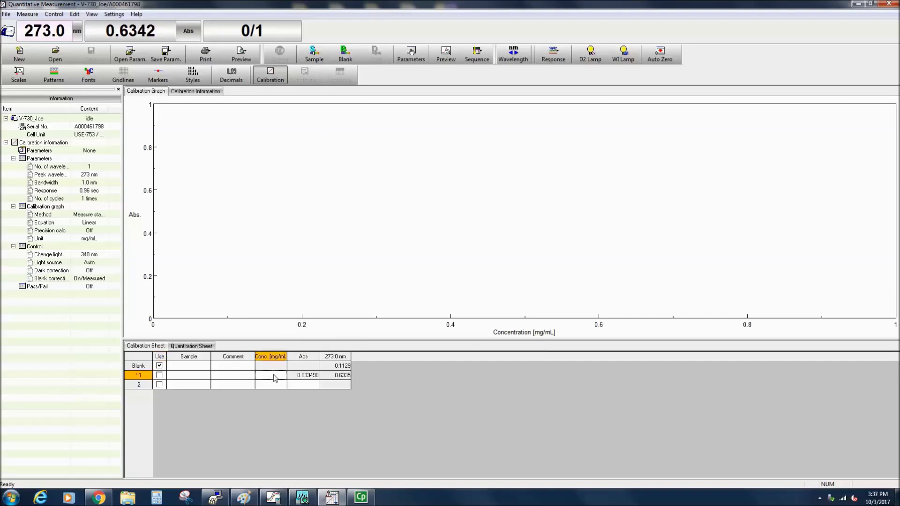
pyautogui.click(275, 378)
pyautogui.write('0.01')
pyautogui.press('Return')
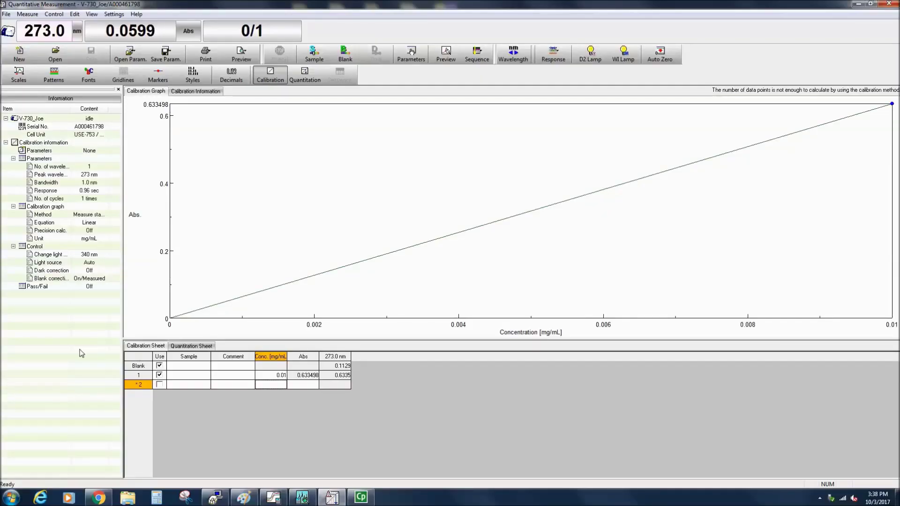
# Step: Measure standard 2 (Abs 0.0610) and set its concentration to 0.001 mg/mL
pyautogui.click(313, 54)
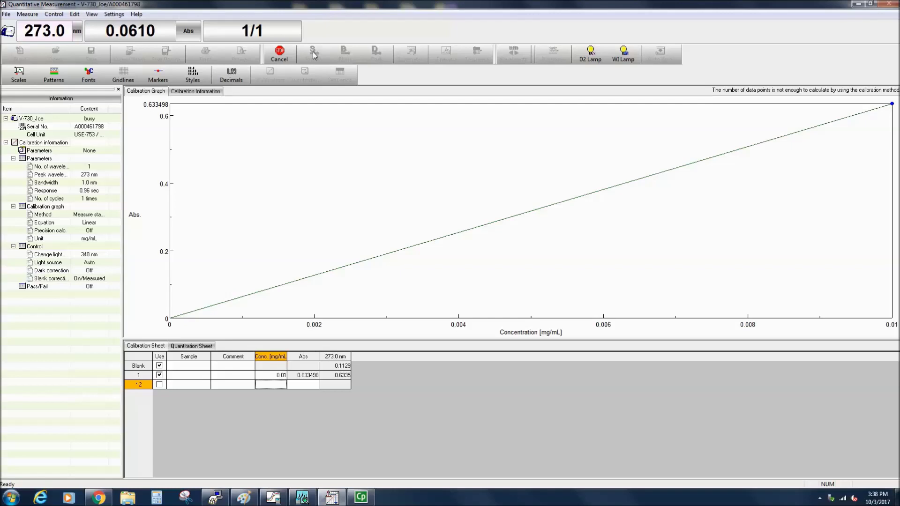
pyautogui.click(272, 385)
pyautogui.write('0.0')
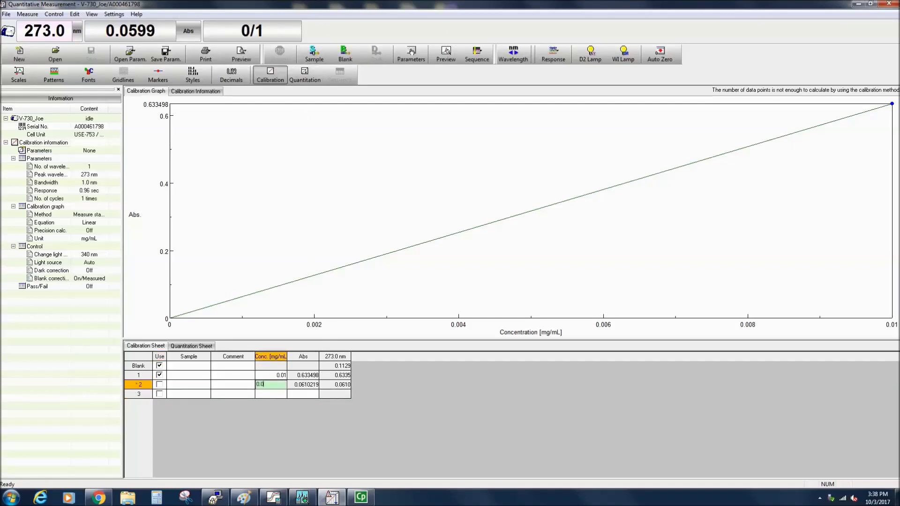
pyautogui.write('01')
pyautogui.press('Return')
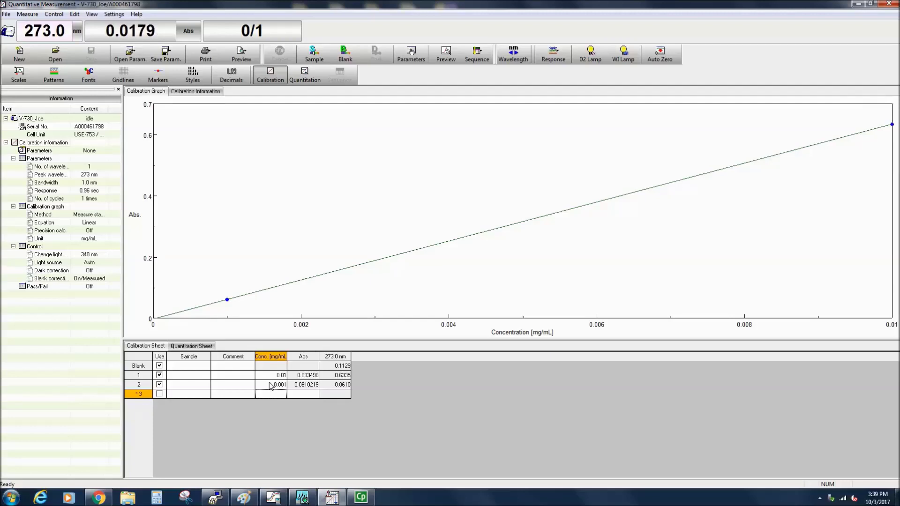
# Step: Measure standard 3 (Abs 0.0181) and set its concentration to 0.0001 mg/mL
pyautogui.click(311, 53)
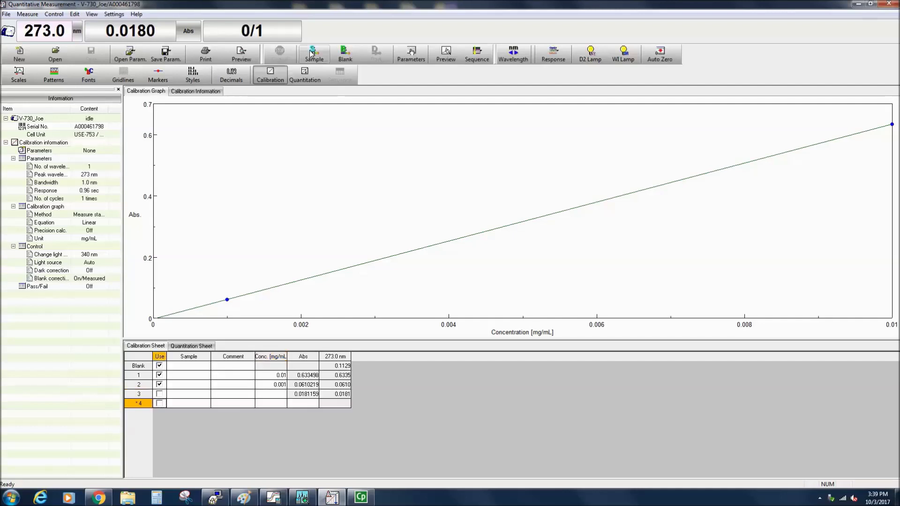
pyautogui.click(278, 393)
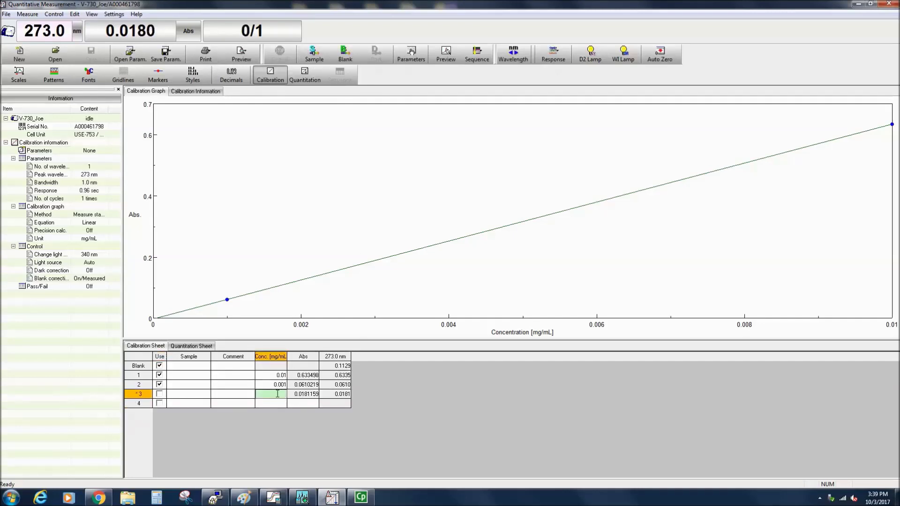
pyautogui.write('0.0001')
pyautogui.press('Return')
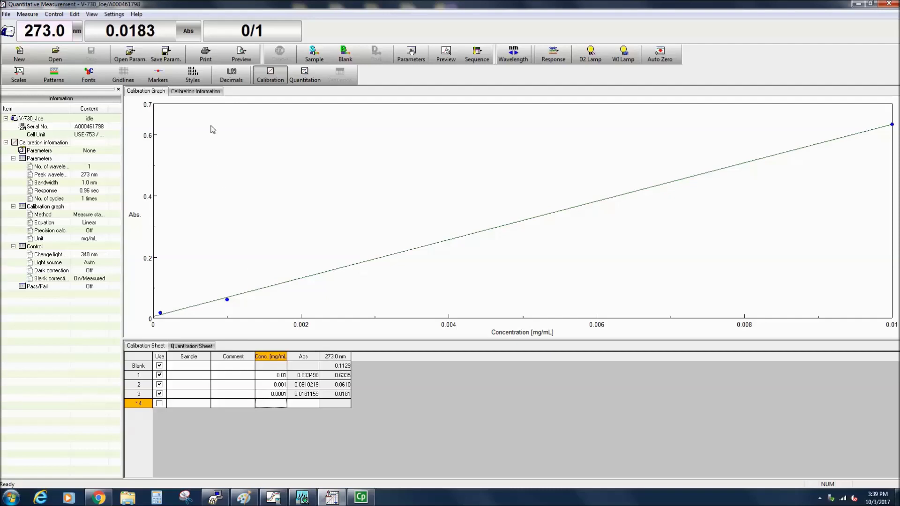
# Step: Show the linear fit (A = 62.7471, B = 0.00538097, r = 0.999804) and go to the quantitation sheet
pyautogui.click(221, 93)
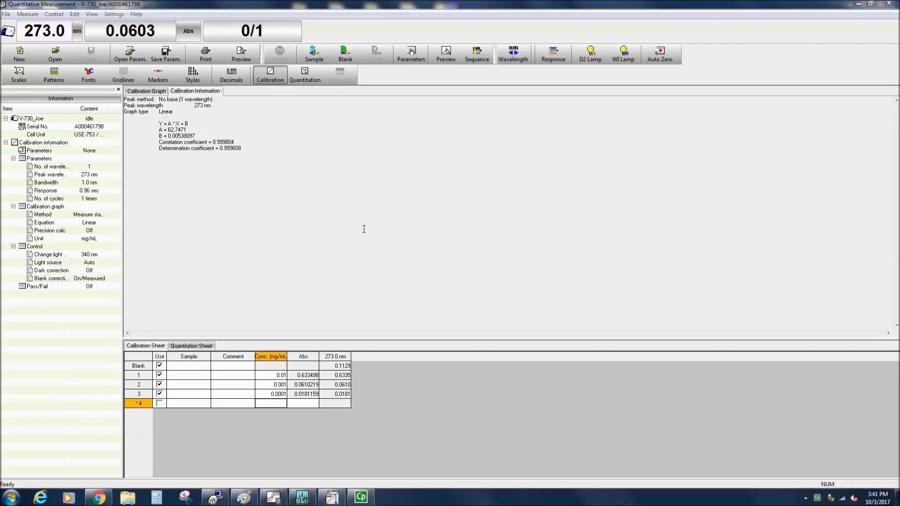
pyautogui.click(203, 347)
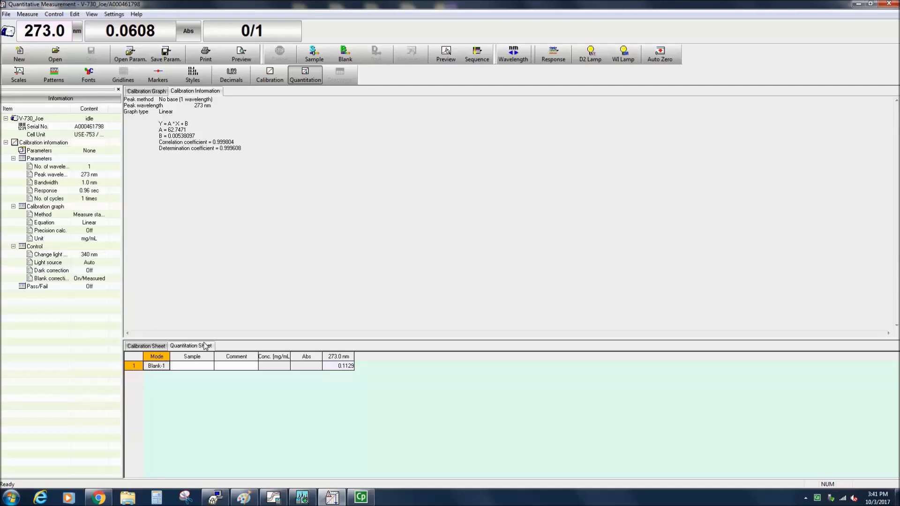
# Step: Measure the unknown sample's absorbance at 273.0 nm on the quantitation sheet
pyautogui.click(318, 52)
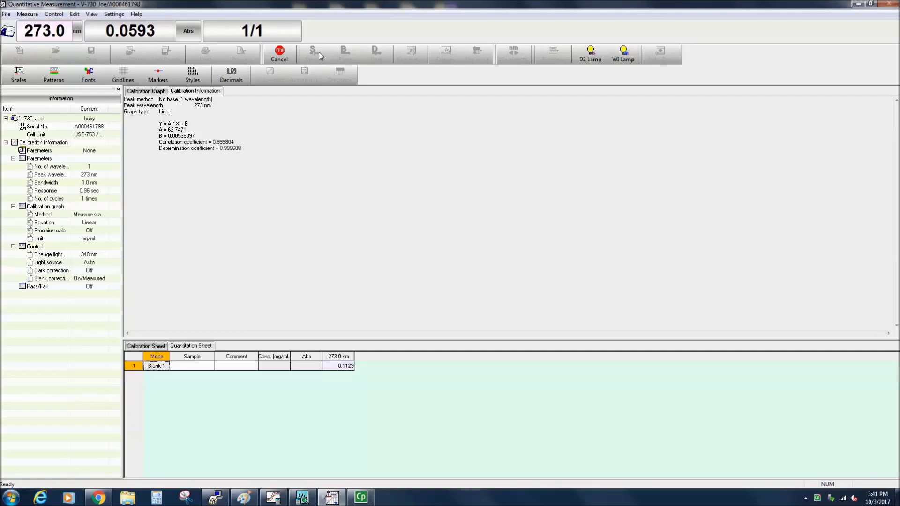